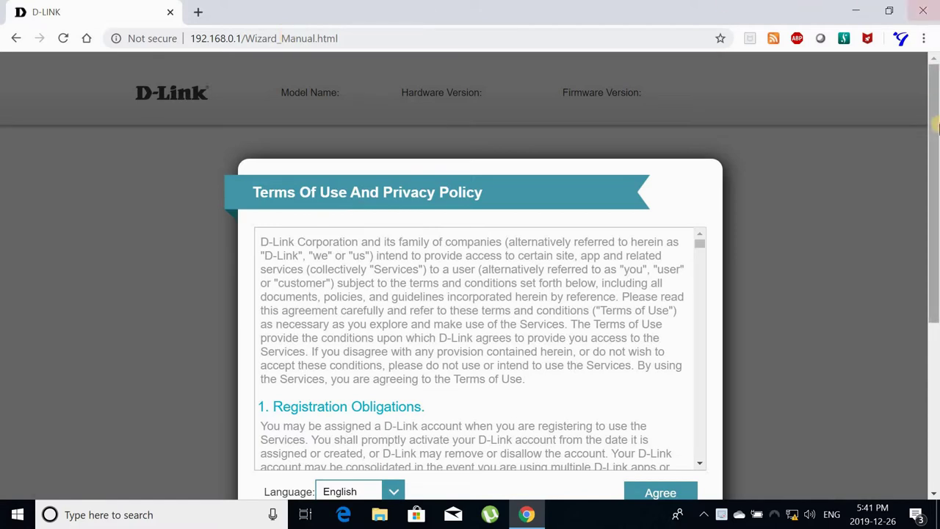
Accept the terms of use and start the setup wizard, leaving DHCP Connection selected.
drag(933, 153, 935, 225)
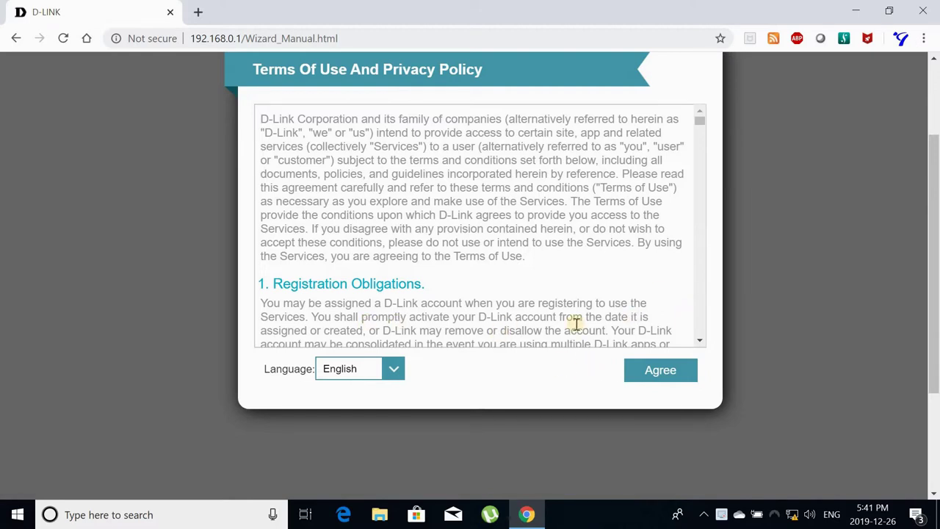
click(653, 372)
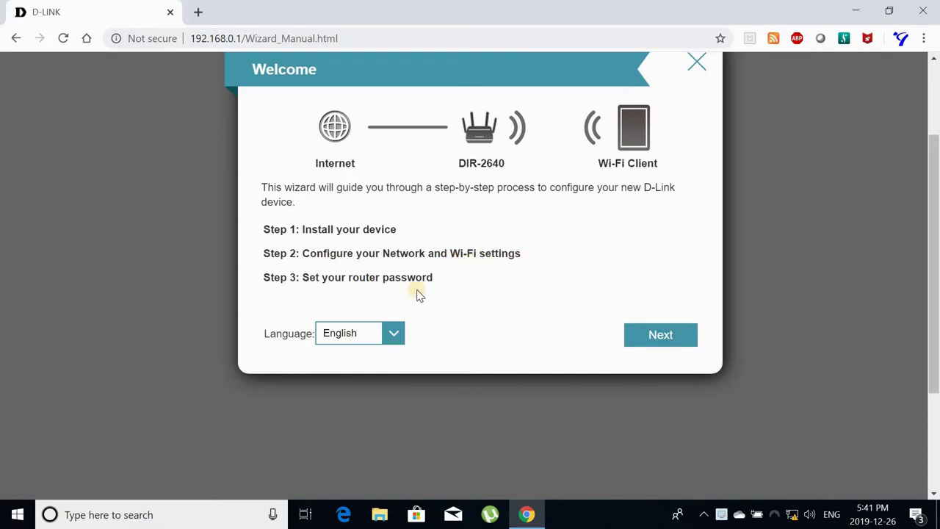
click(662, 335)
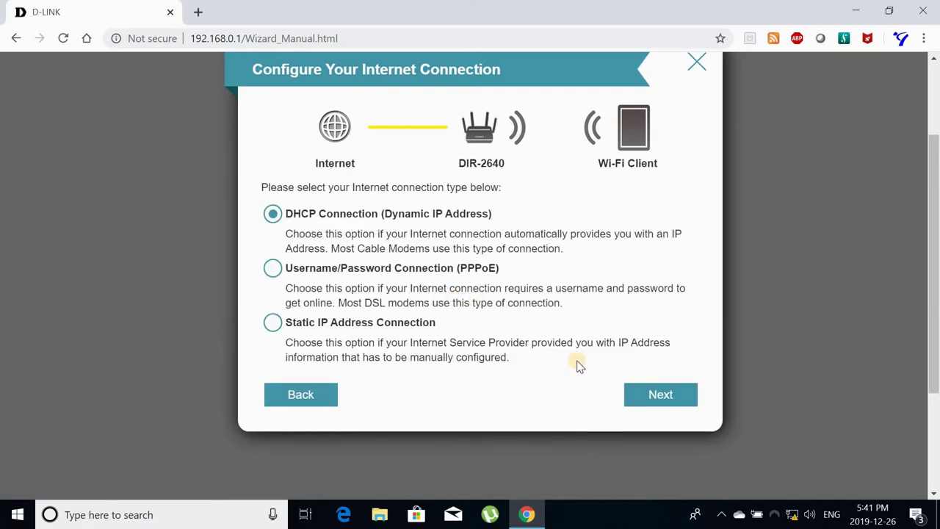
Keep DHCP, then replace the Wi-Fi network name and Wi-Fi password and continue.
click(661, 395)
click(440, 238)
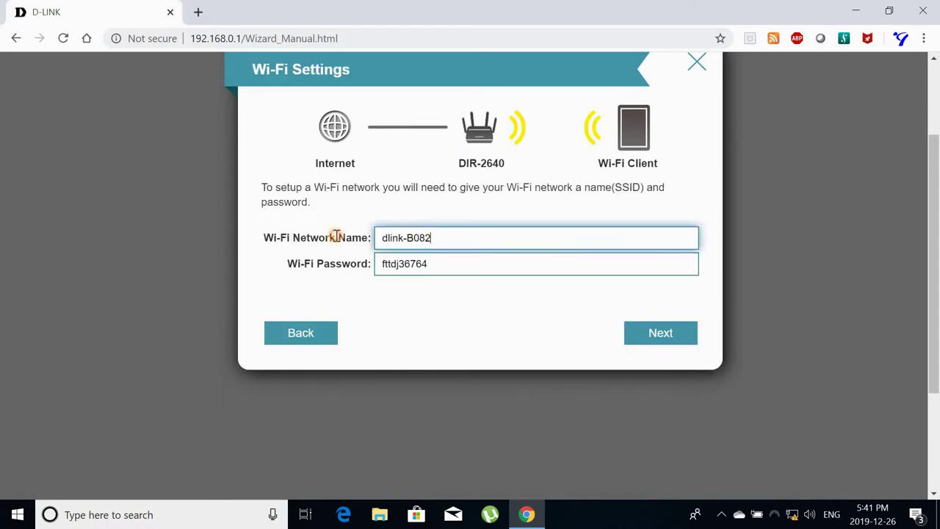
key(ctrl+a)
text(di)
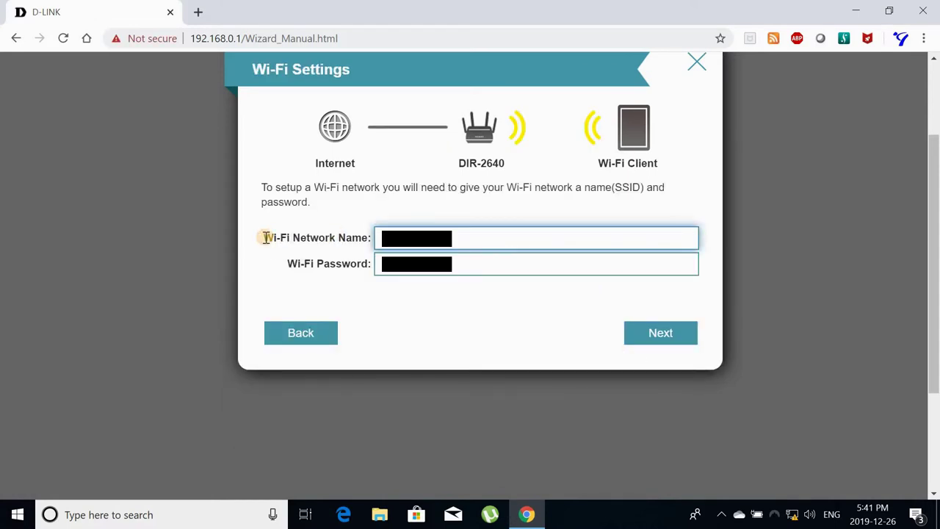
key(Tab)
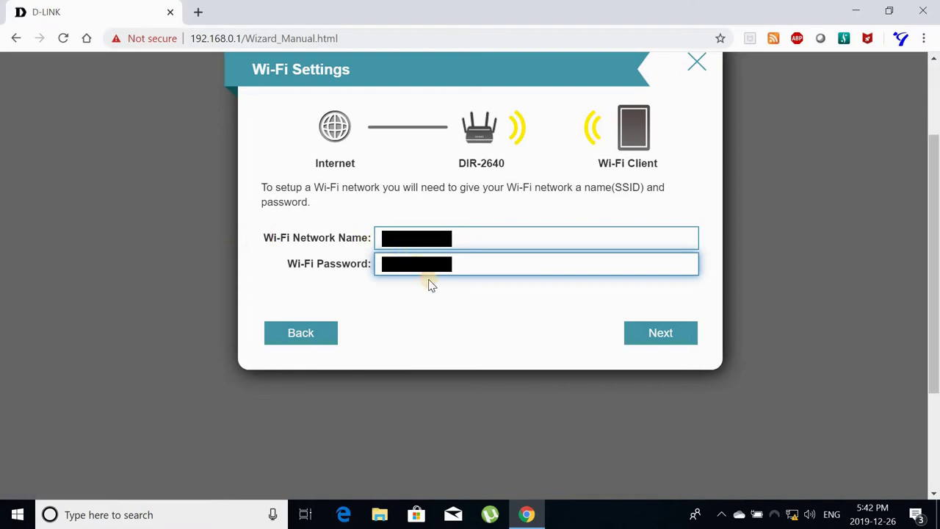
click(668, 334)
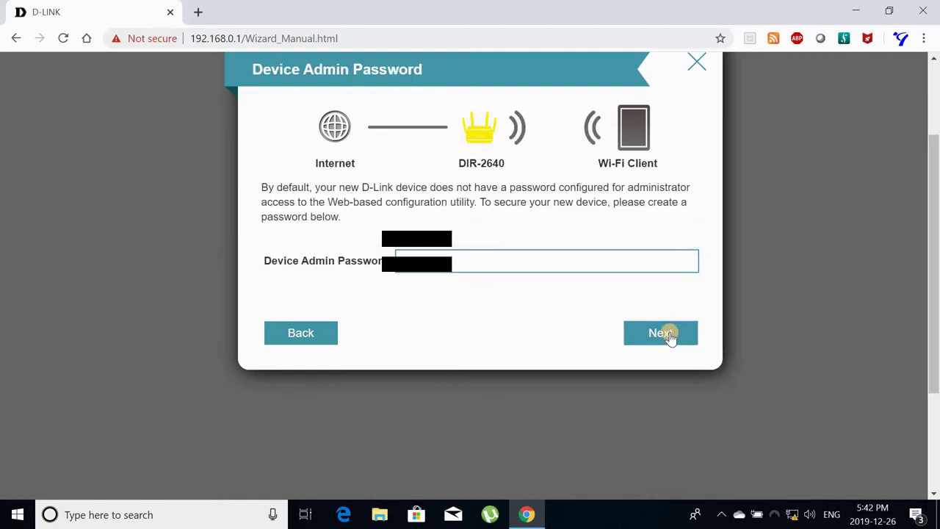
Set the new device admin password and continue to the Time Zone step.
click(470, 263)
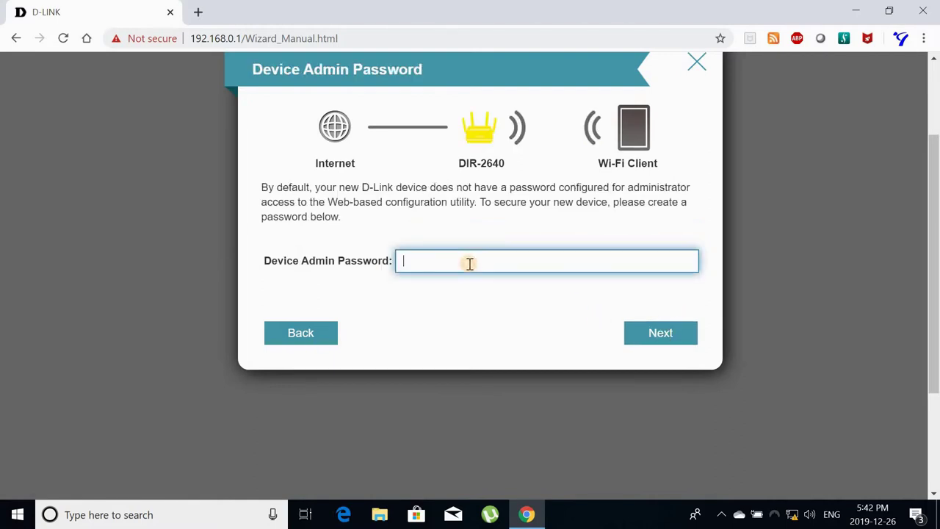
key(ctrl+v)
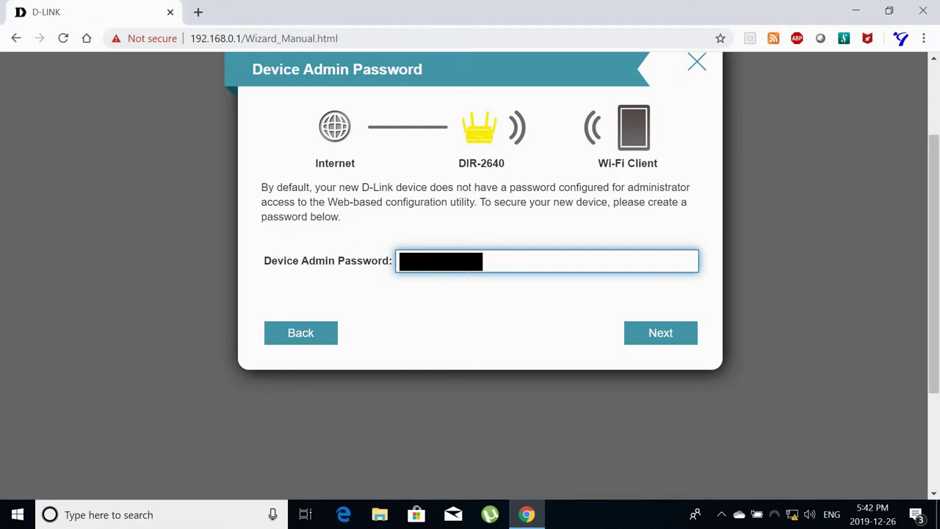
click(675, 335)
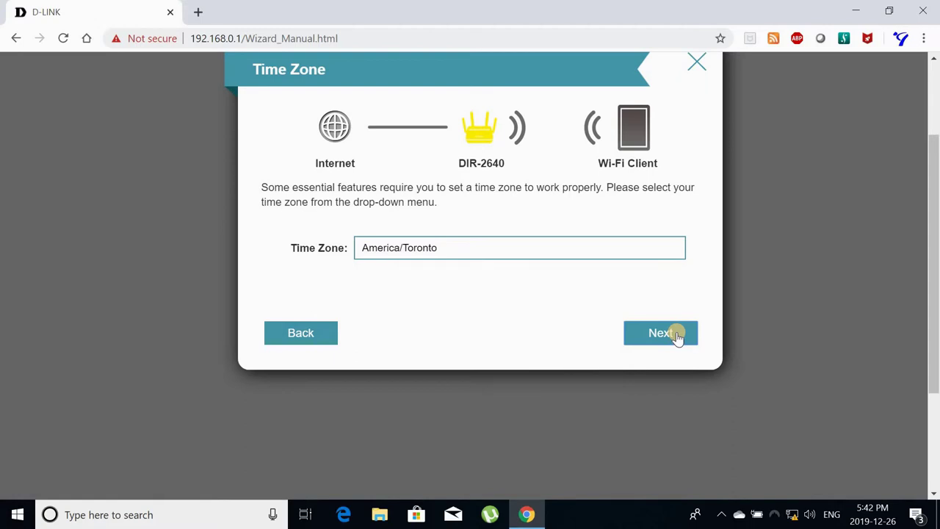
Keep the America/Toronto time zone and automatic updates, then save the wizard settings.
click(676, 334)
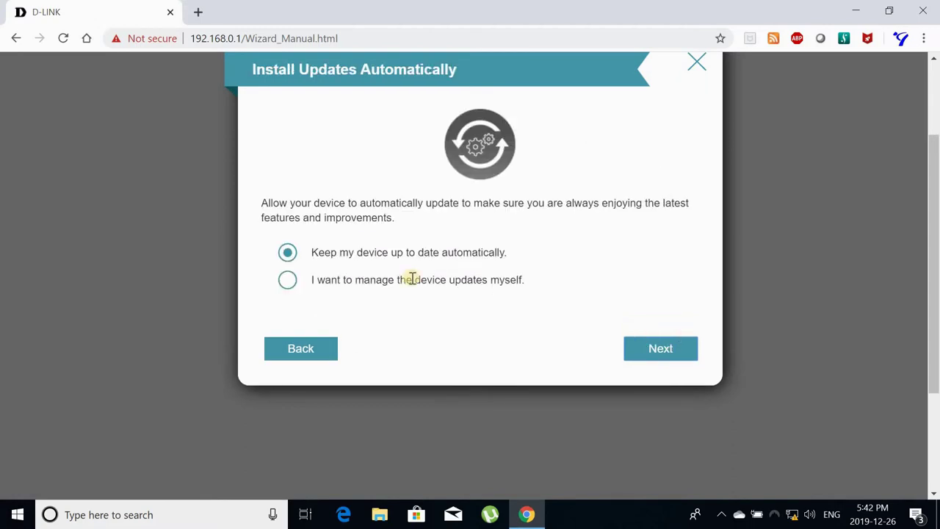
click(647, 353)
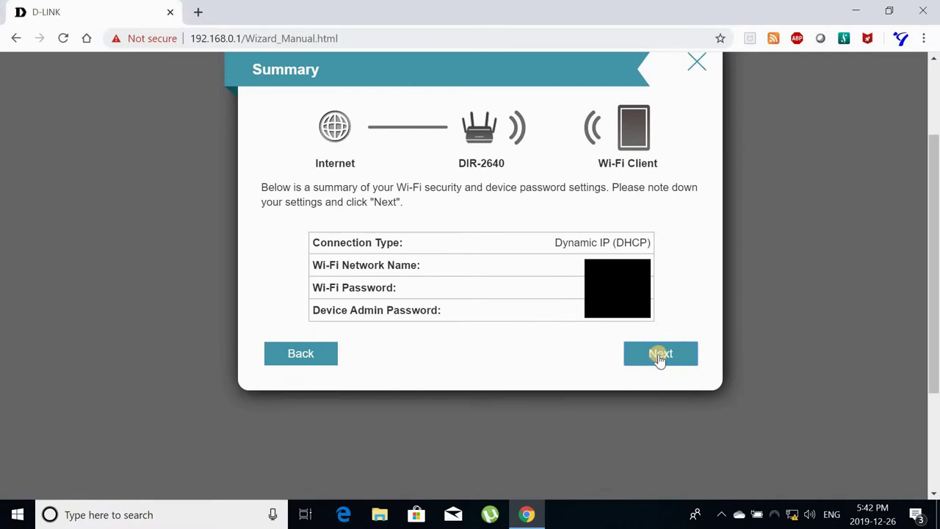
click(661, 356)
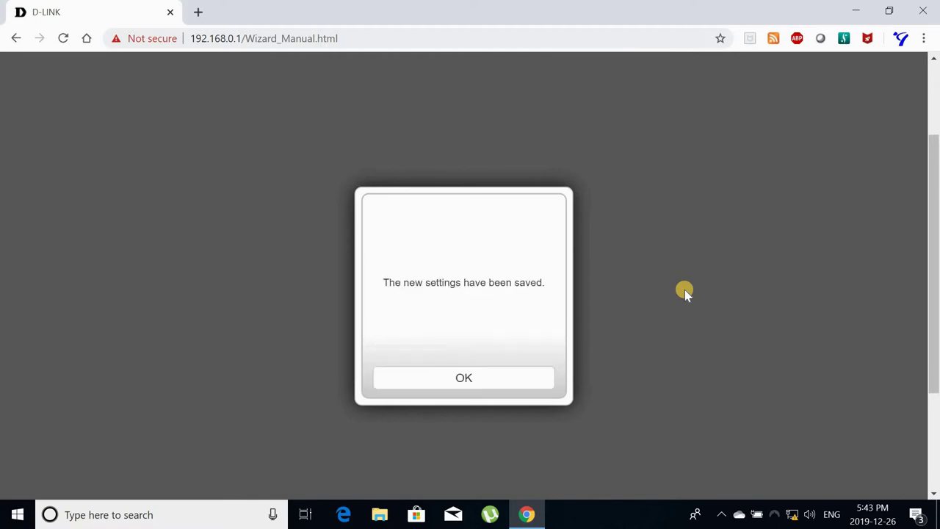
click(450, 379)
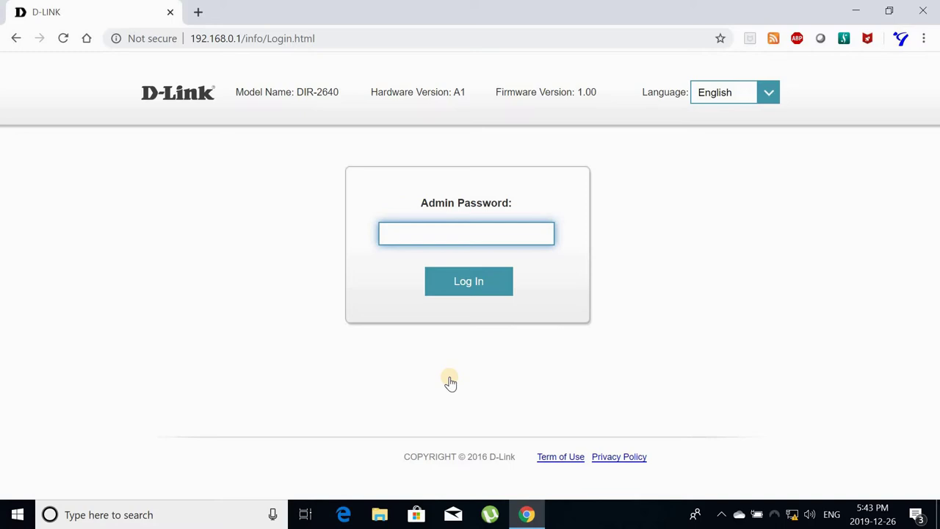
Log in with the admin password and repair the router's internet connection.
text(ad)
click(472, 285)
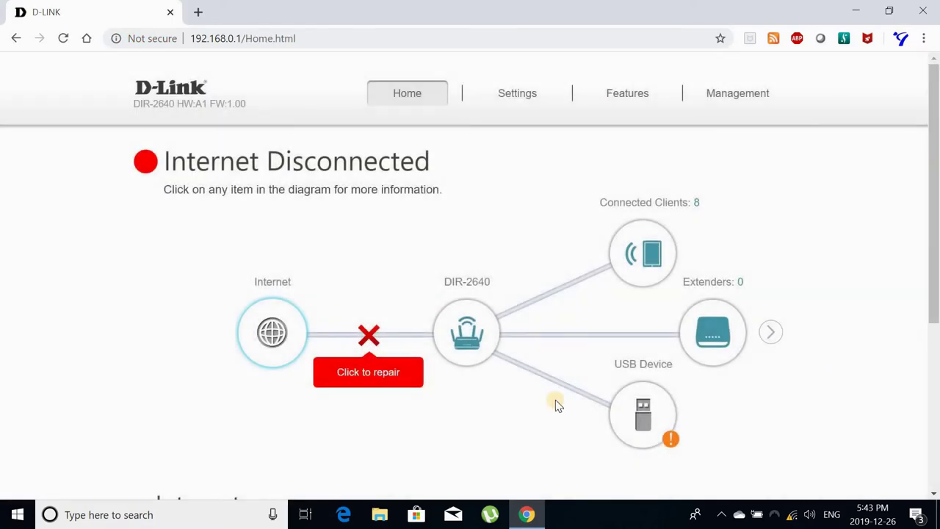
click(357, 372)
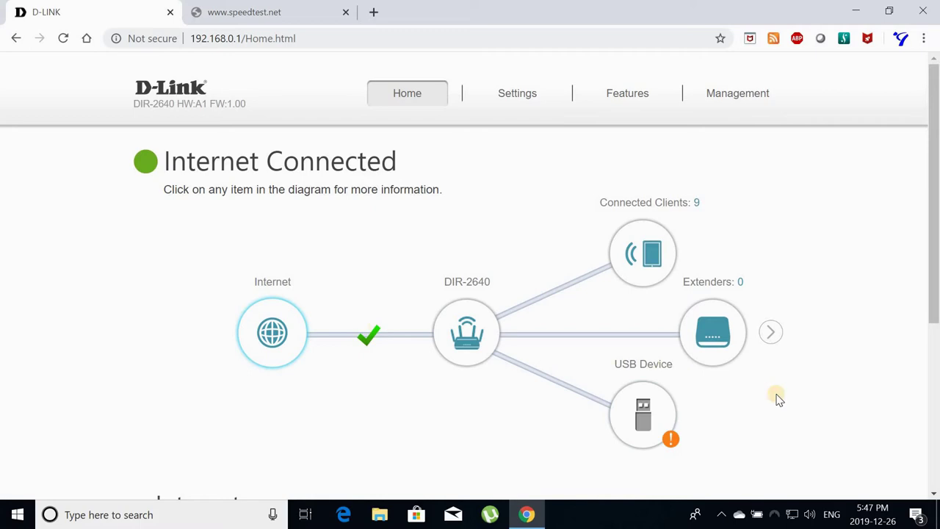
Run the speedtest.net test, measuring 16.95 Mbps down and 11.32 Mbps up.
click(265, 11)
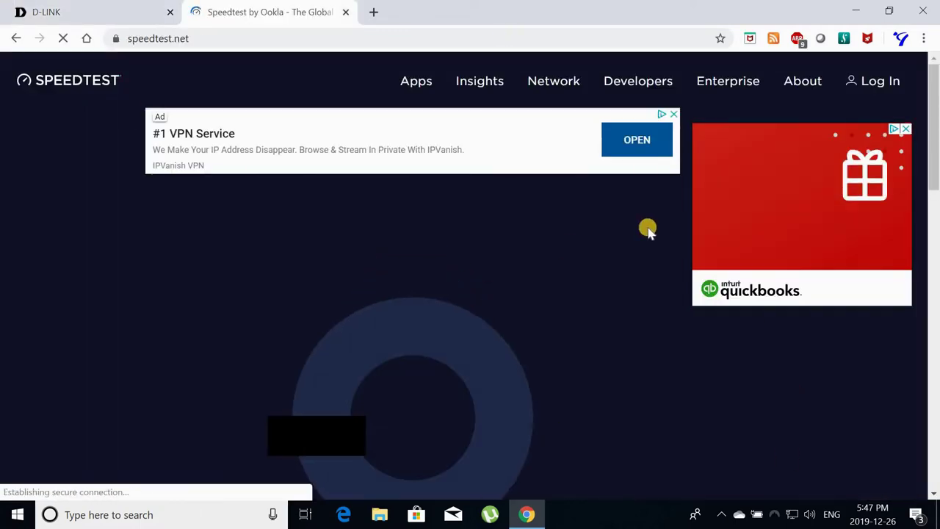
drag(932, 125, 932, 149)
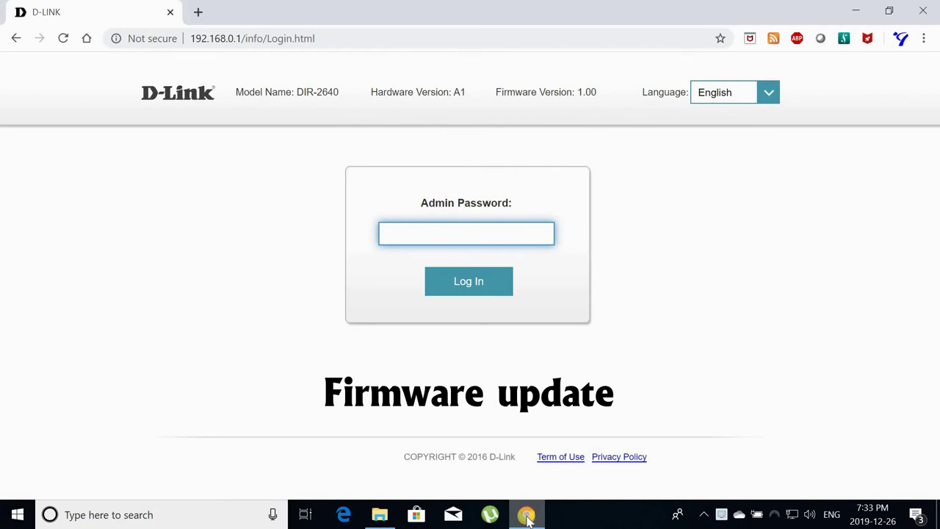
Log in with the admin password and accept the new firmware offer to reach Management > Upgrade.
text(a)
key(Return)
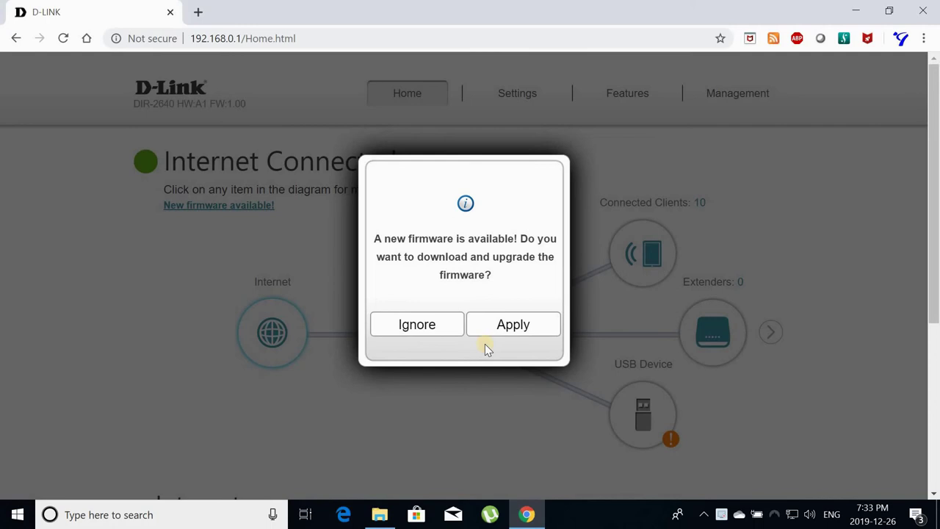
click(511, 327)
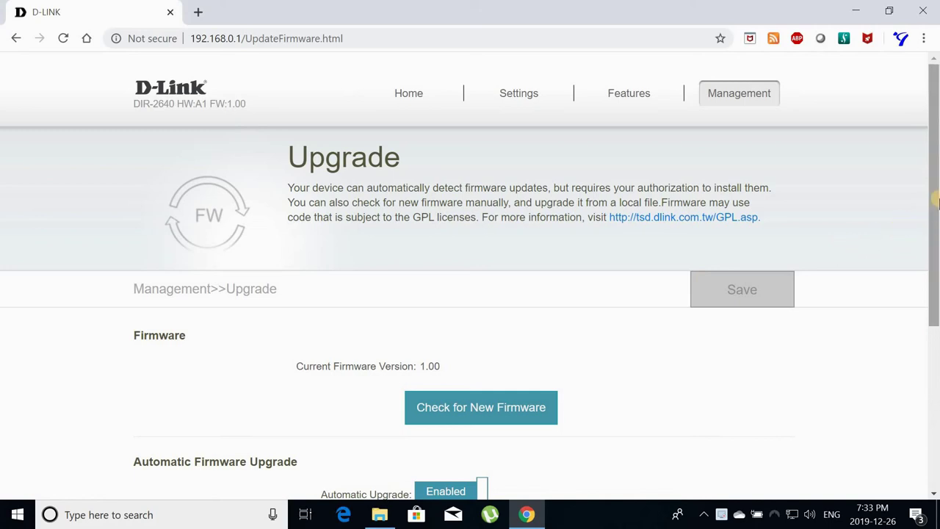
Enable Choose Upgrade Time and set the automatic upgrade time to 12 AM : 00.
drag(936, 198, 937, 241)
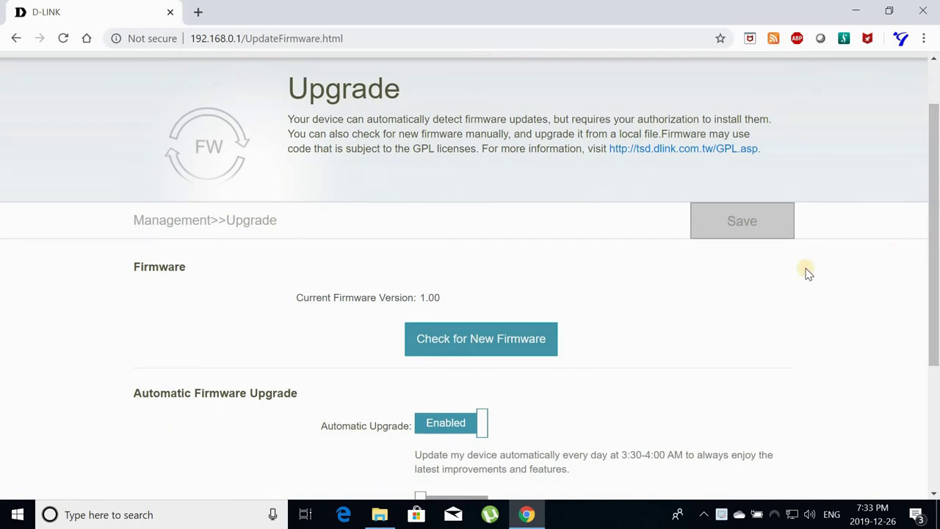
drag(937, 234, 937, 333)
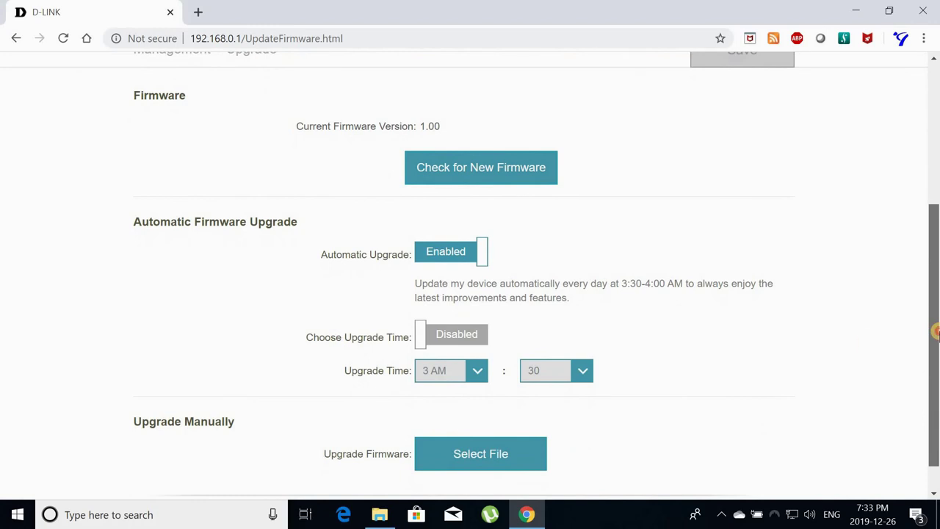
click(477, 335)
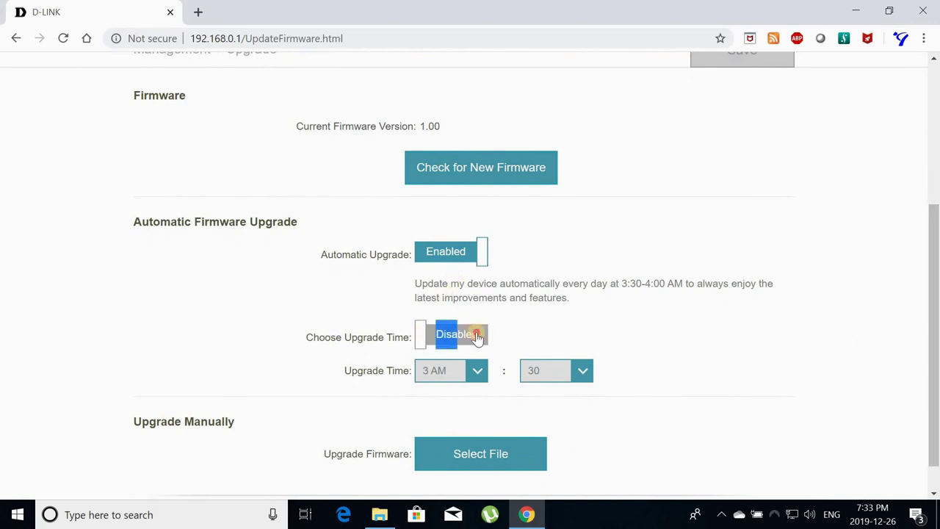
click(419, 336)
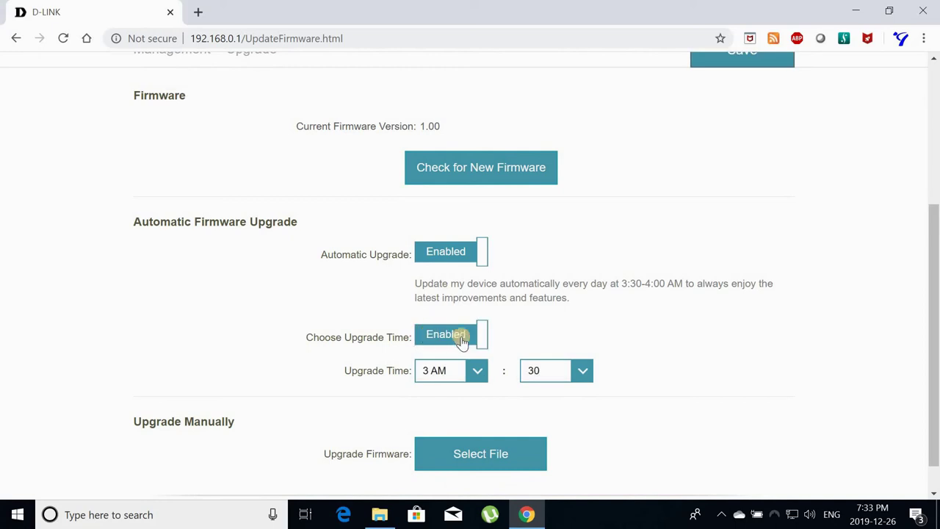
click(479, 372)
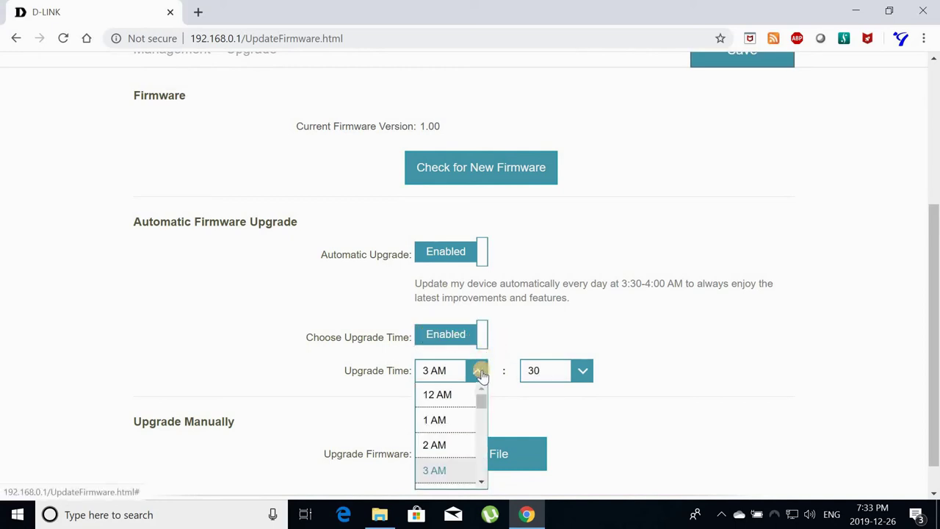
click(460, 394)
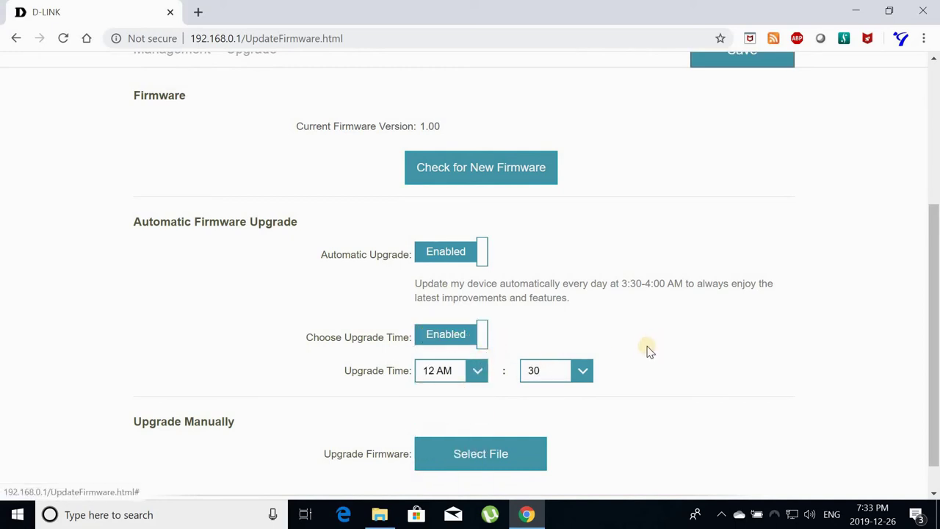
click(581, 372)
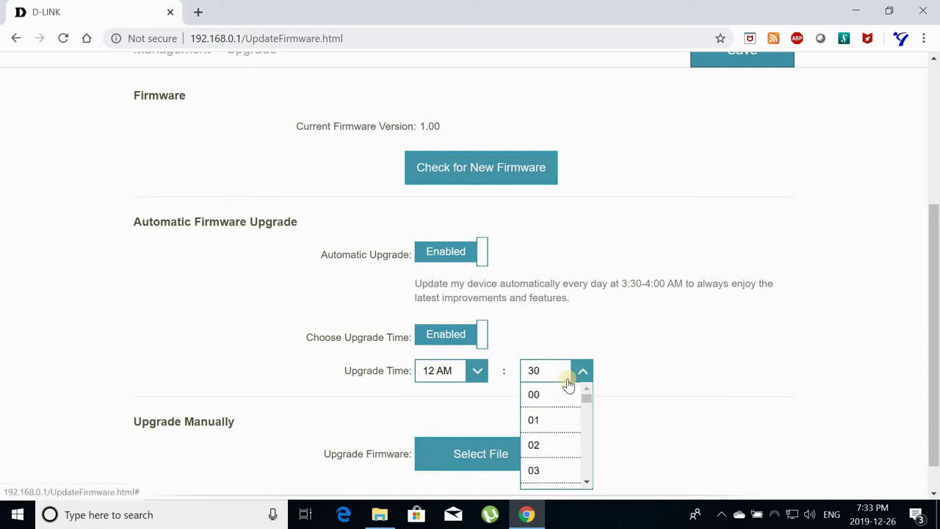
click(547, 394)
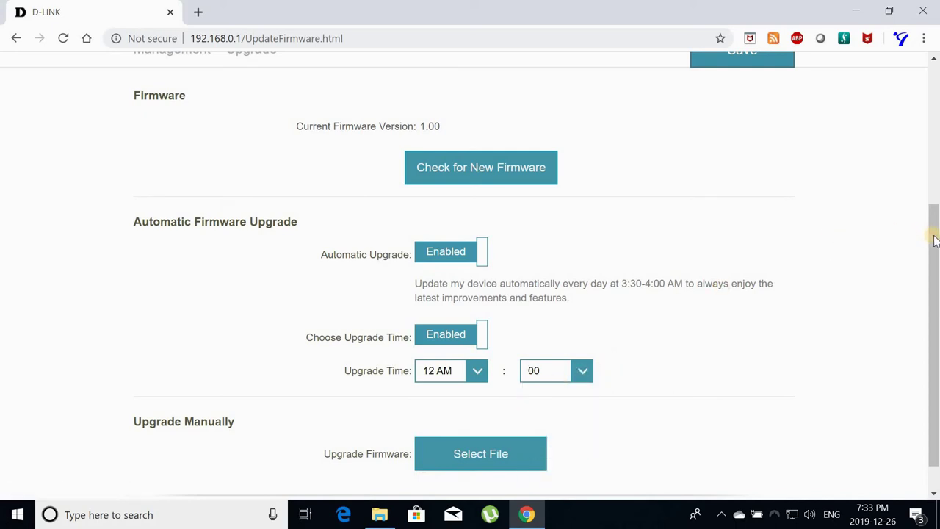
scroll(933, 239, down, 1)
drag(935, 242, 933, 199)
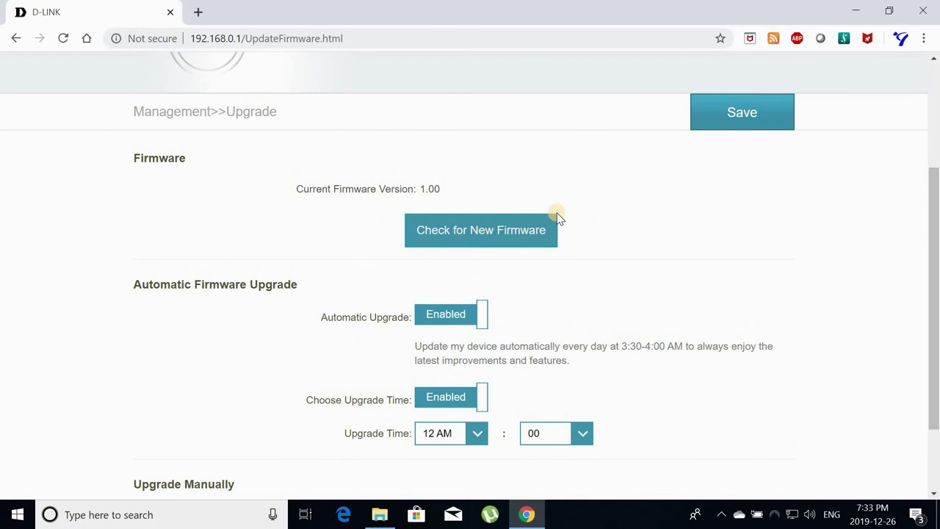
Save the 12 AM upgrade schedule, then check for and install firmware version 1.01.
click(724, 113)
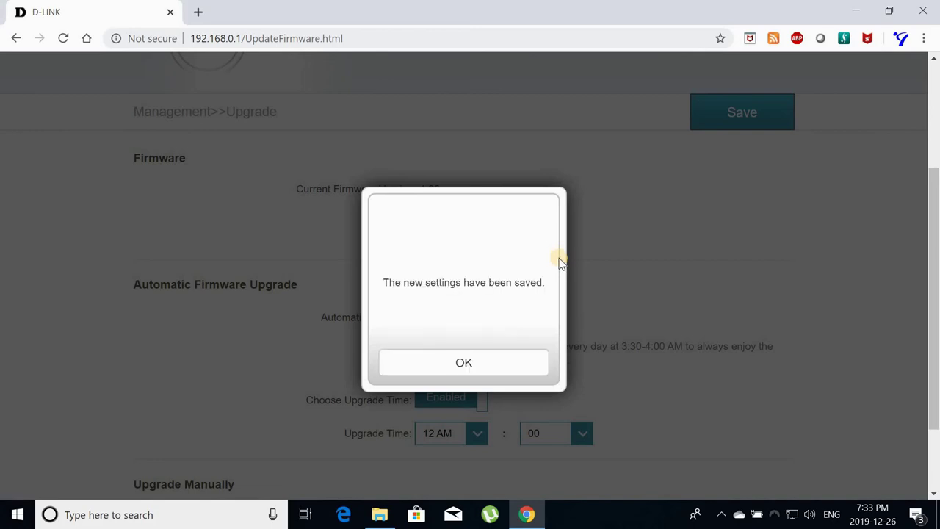
click(454, 369)
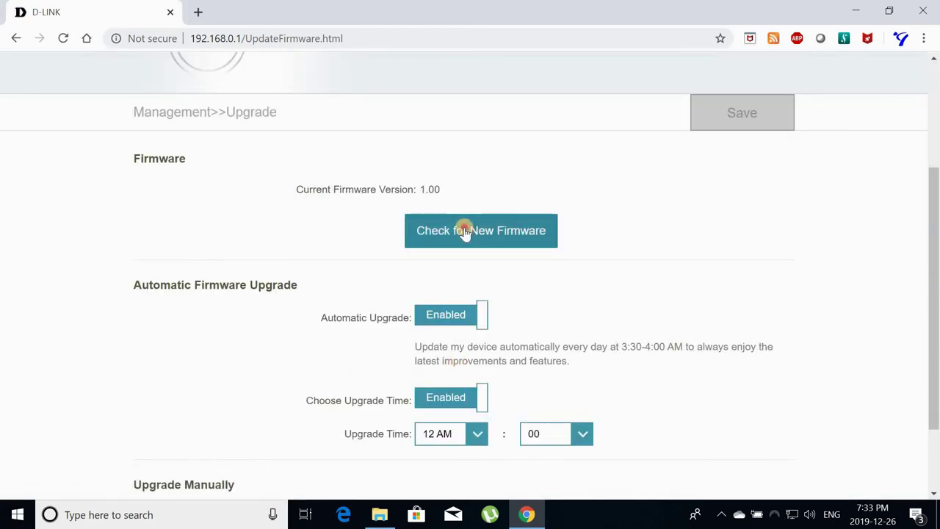
click(464, 227)
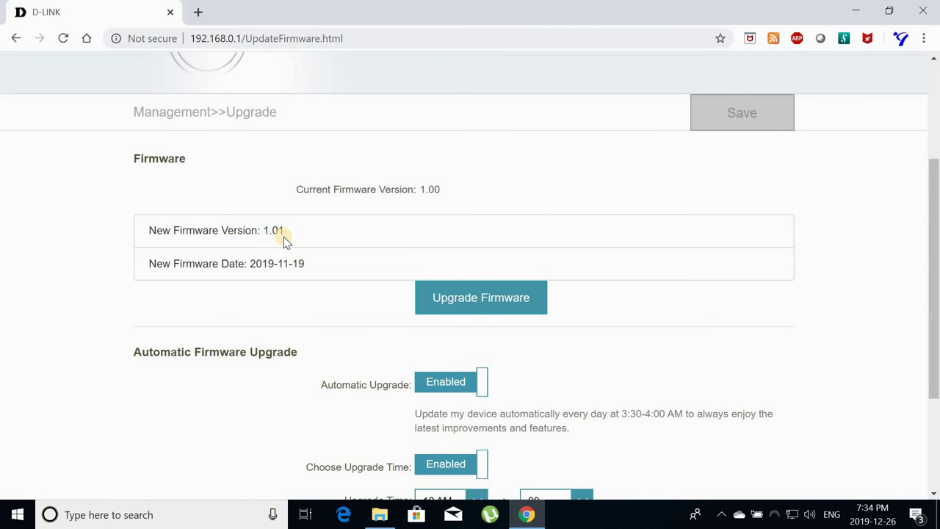
click(478, 307)
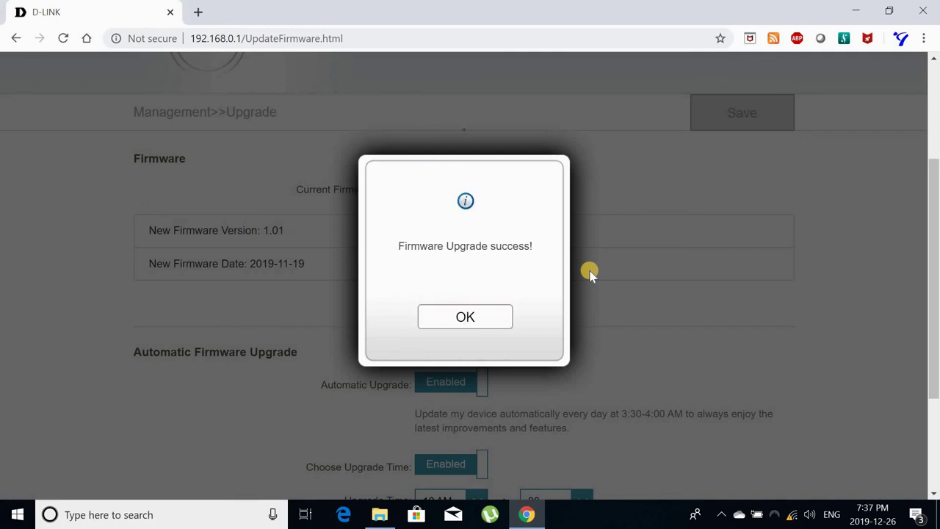
Dismiss the upgrade success message and log back in with the admin password.
click(482, 320)
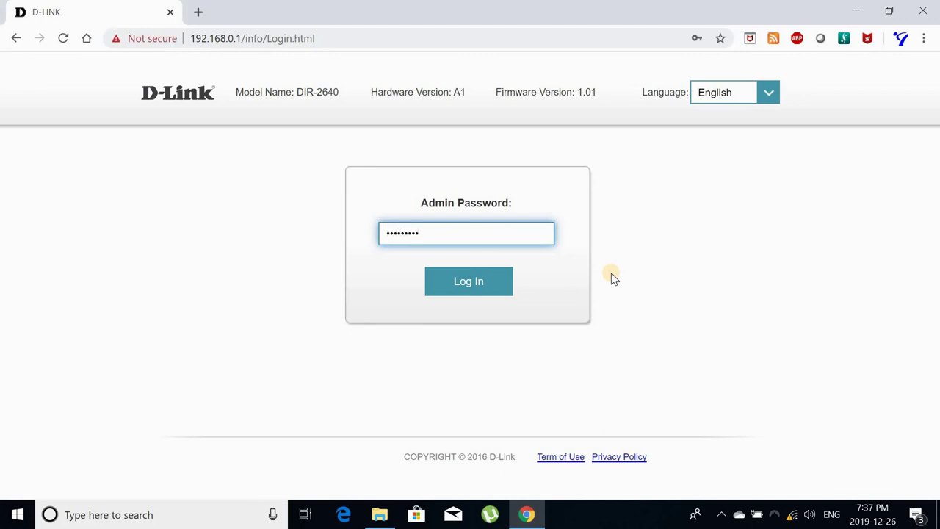
key(Return)
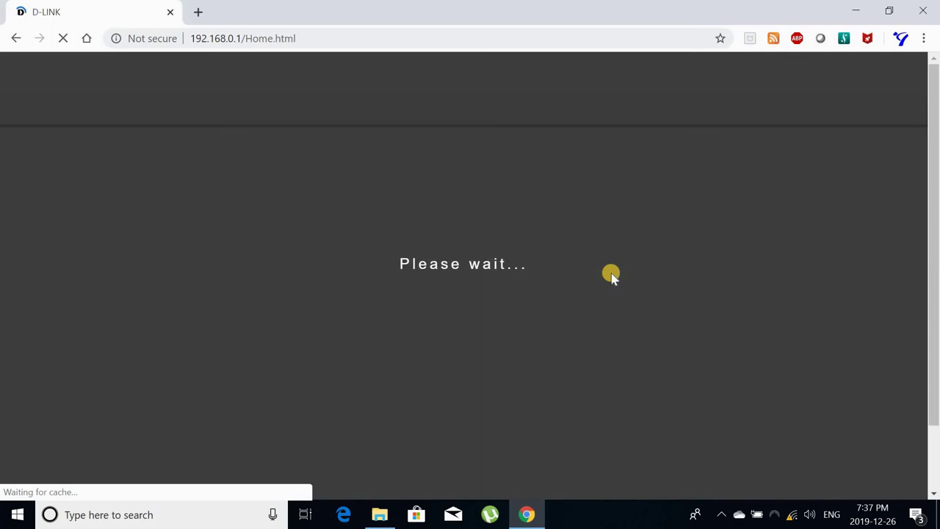